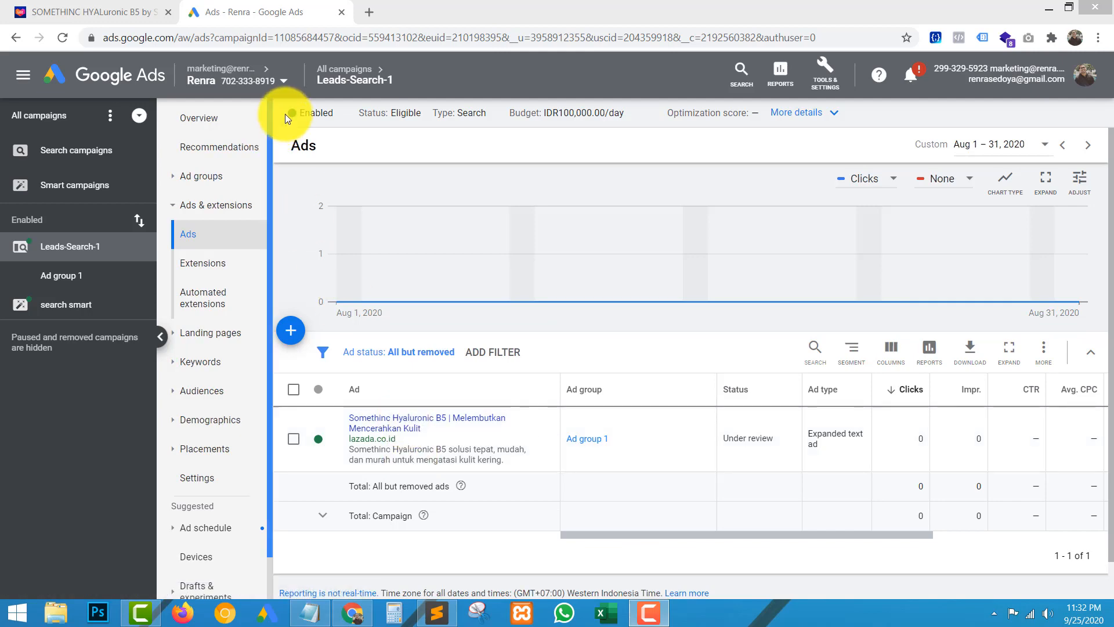
Examine the exlaz tracking query at the end of the Lazada product page URL, and return to the Ads page.
left_click(81, 8)
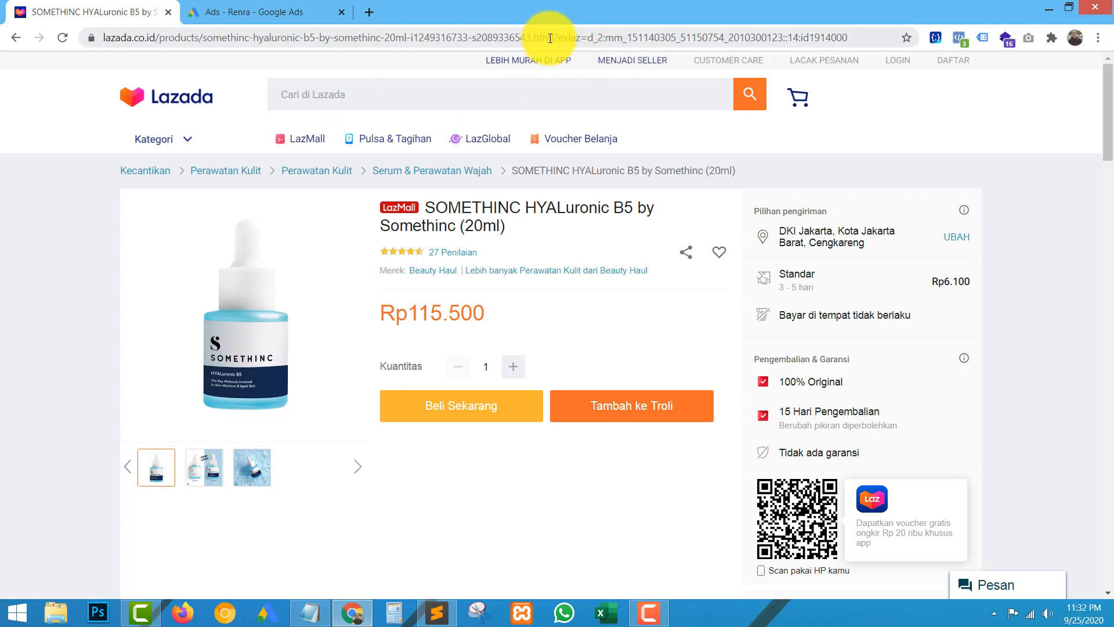
left_click_drag(557, 36, 880, 36)
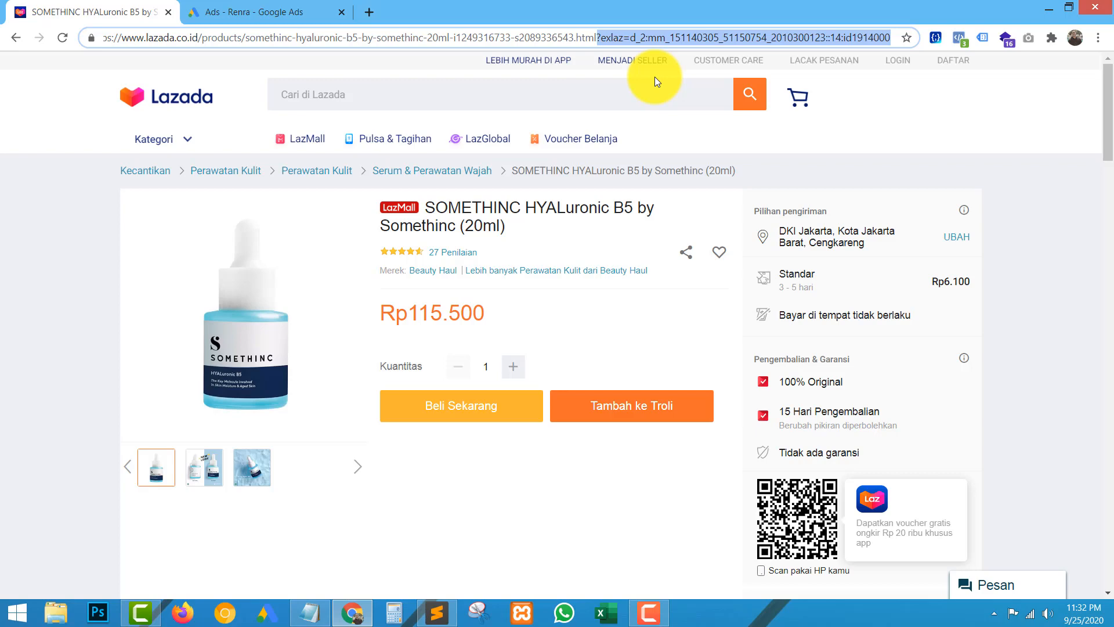
left_click(264, 13)
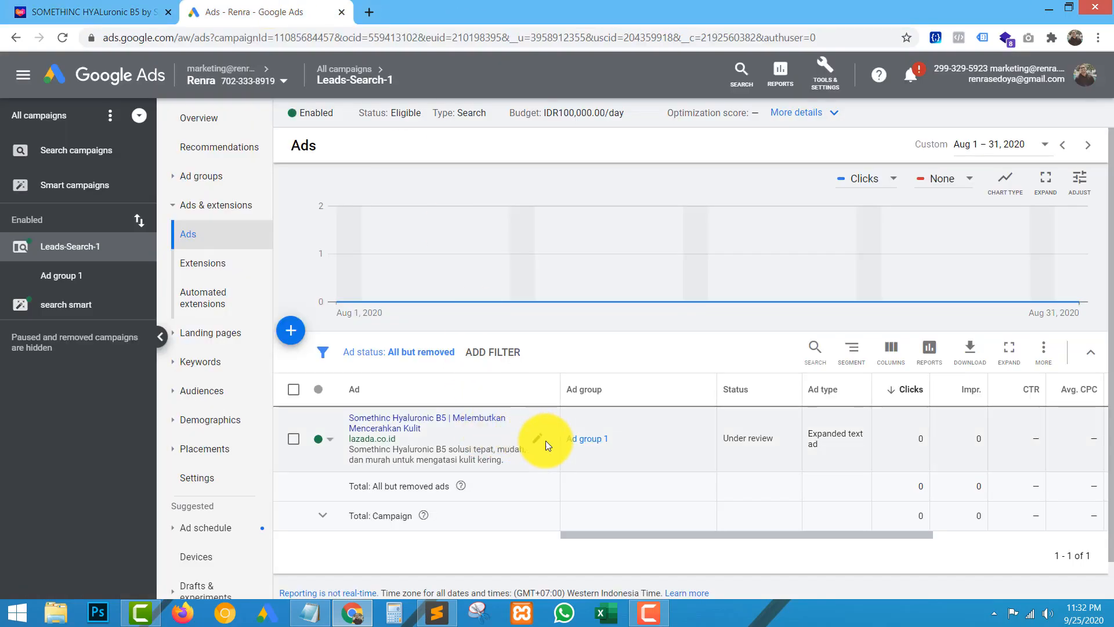
Open the Somethinc Hyaluronic B5 text ad for editing and examine its full Final URL.
left_click(538, 440)
left_click(551, 445)
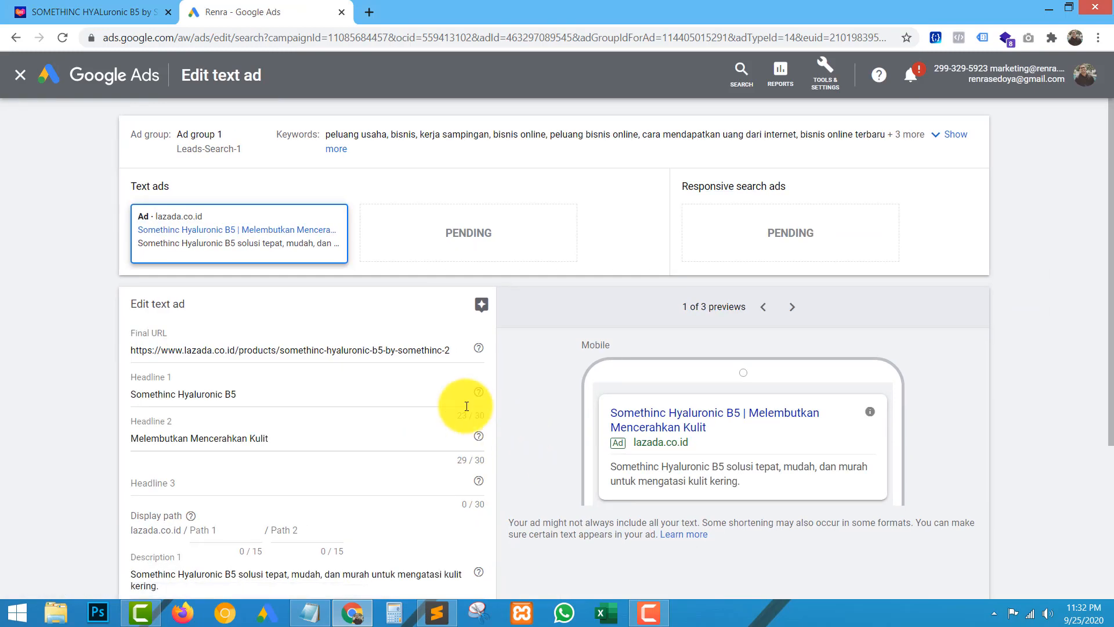
scroll(430, 382, "down", 3)
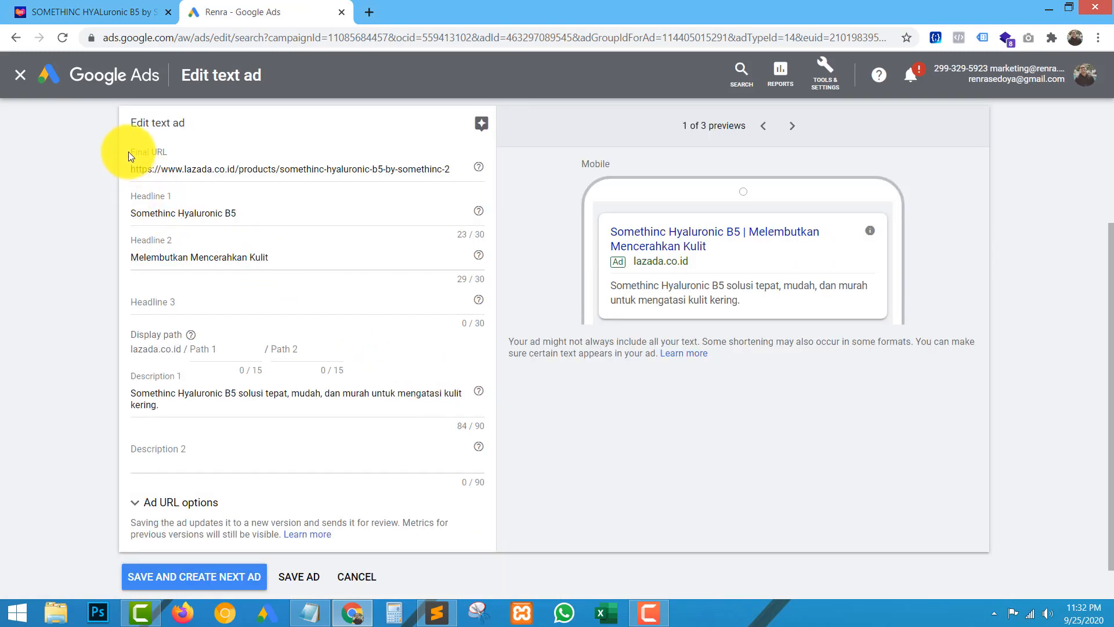
left_click_drag(137, 167, 472, 174)
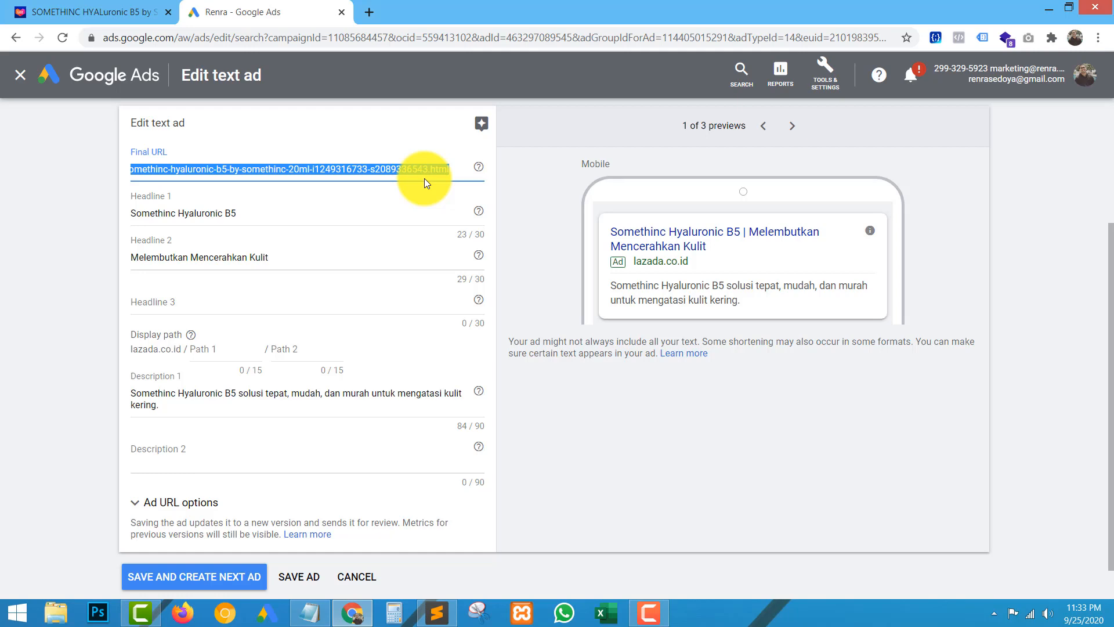
Examine the text ad's Ad URL options, and leave the ad editor without saving.
left_click(237, 496)
scroll(232, 459, "down", 5)
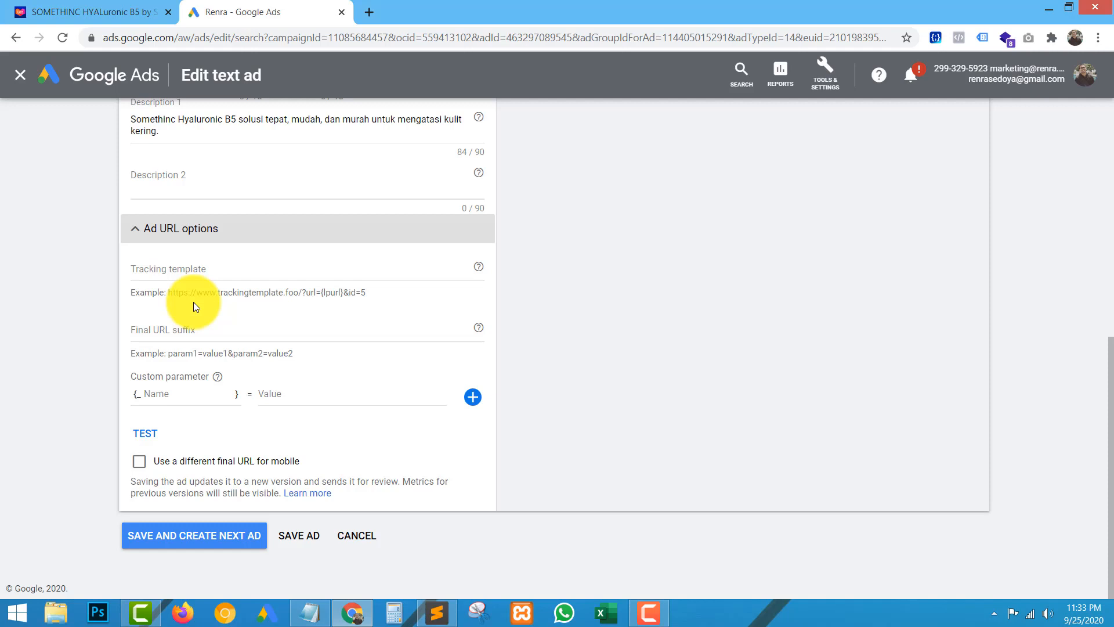
left_click(122, 229)
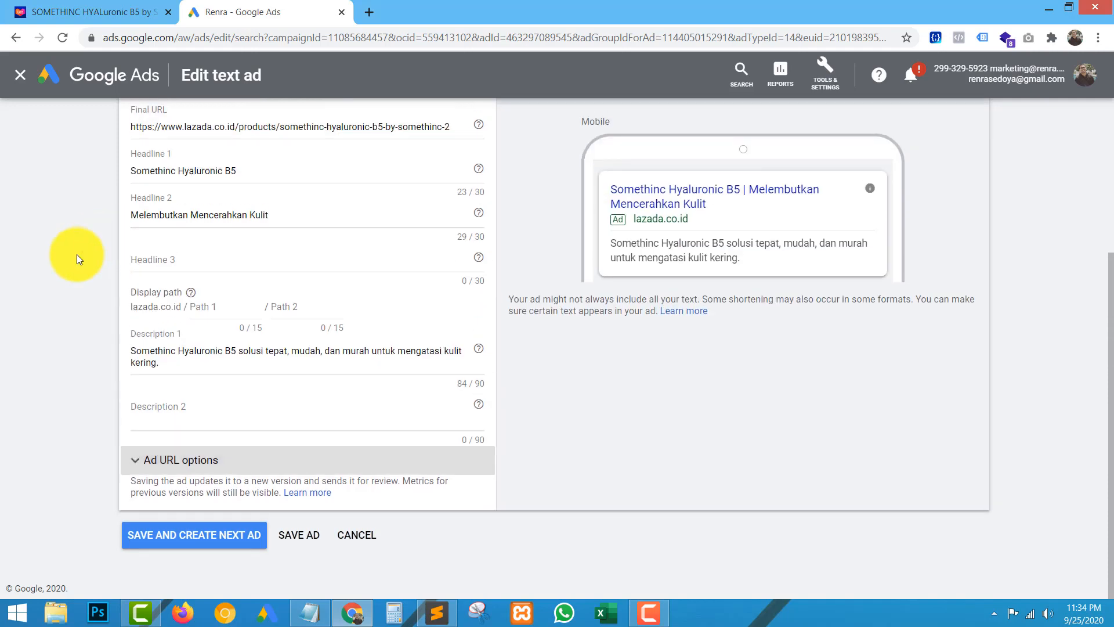
left_click(361, 534)
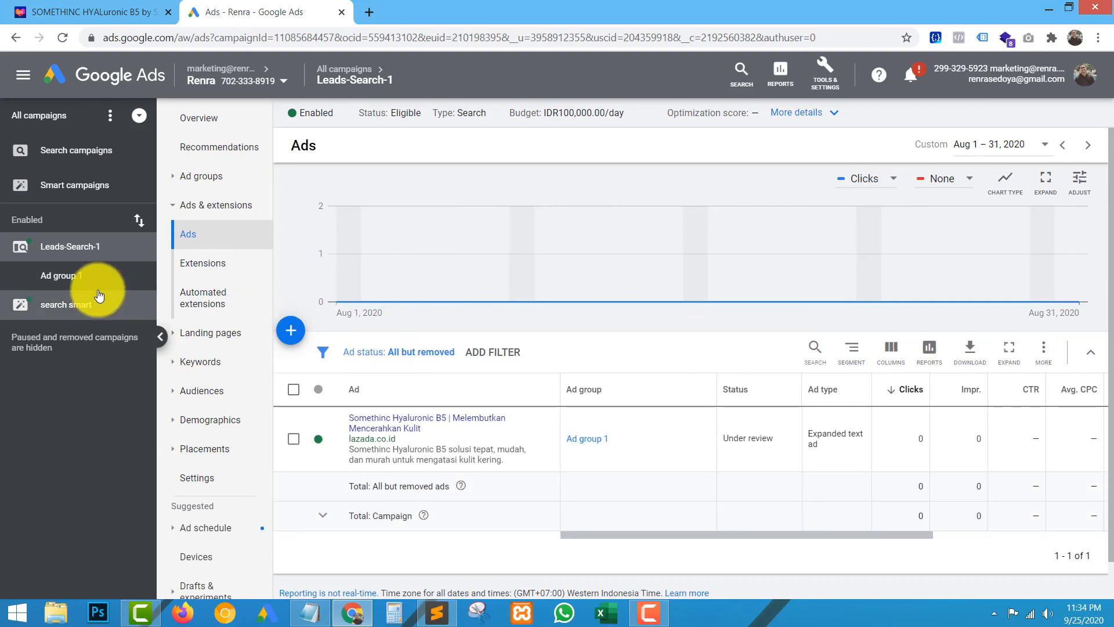
Open the Leads-Search-1 campaign's settings and expand its Campaign URL options.
left_click(213, 480)
left_click(422, 475)
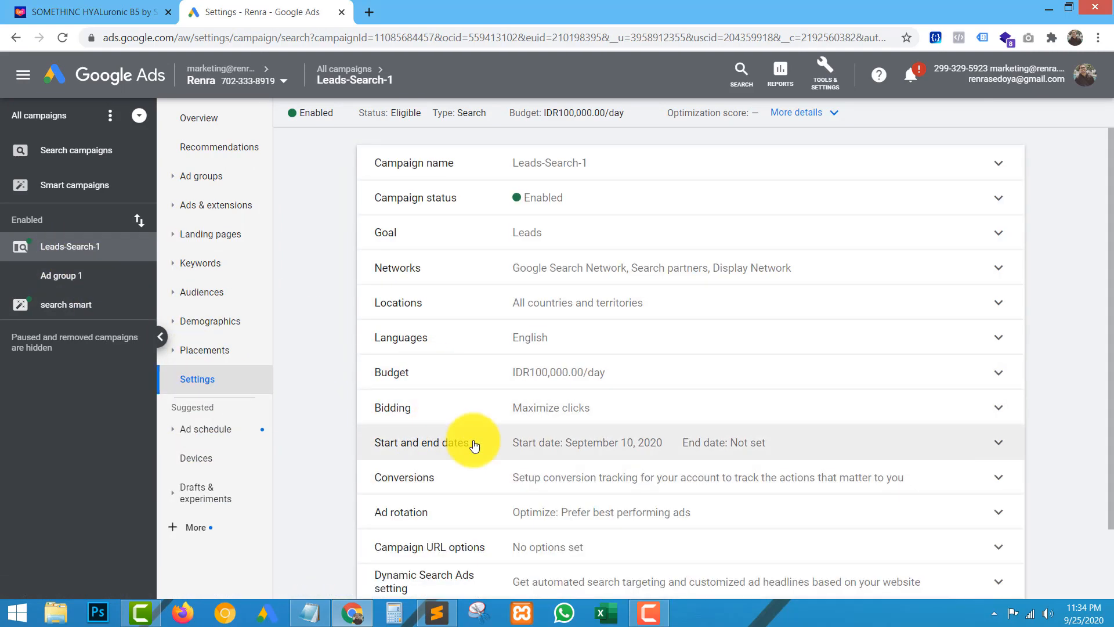
scroll(490, 419, "down", 2)
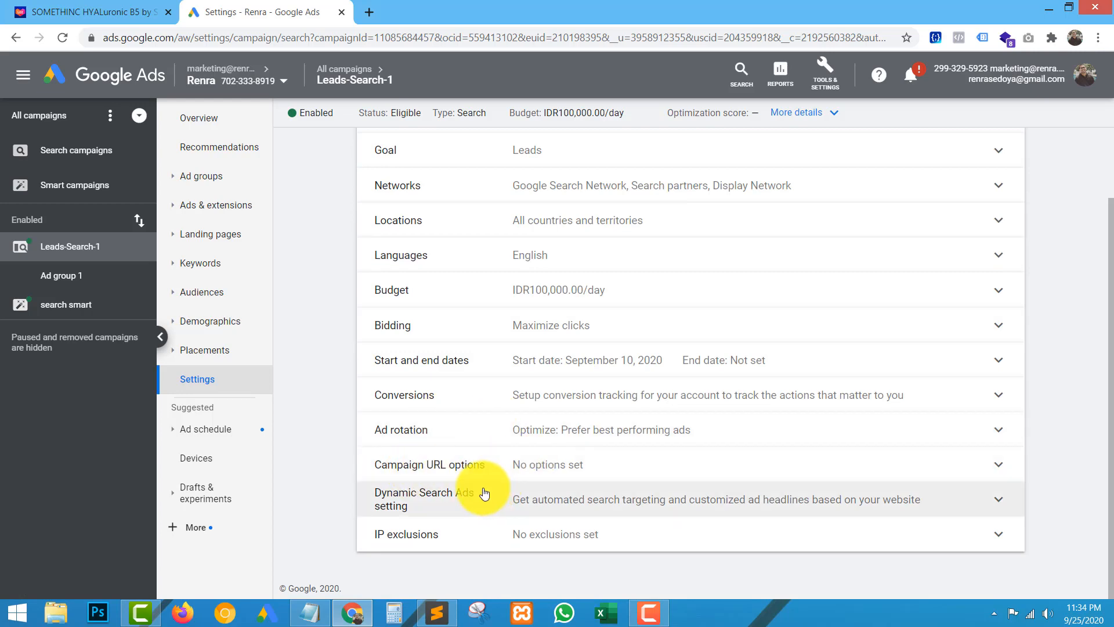
left_click(517, 472)
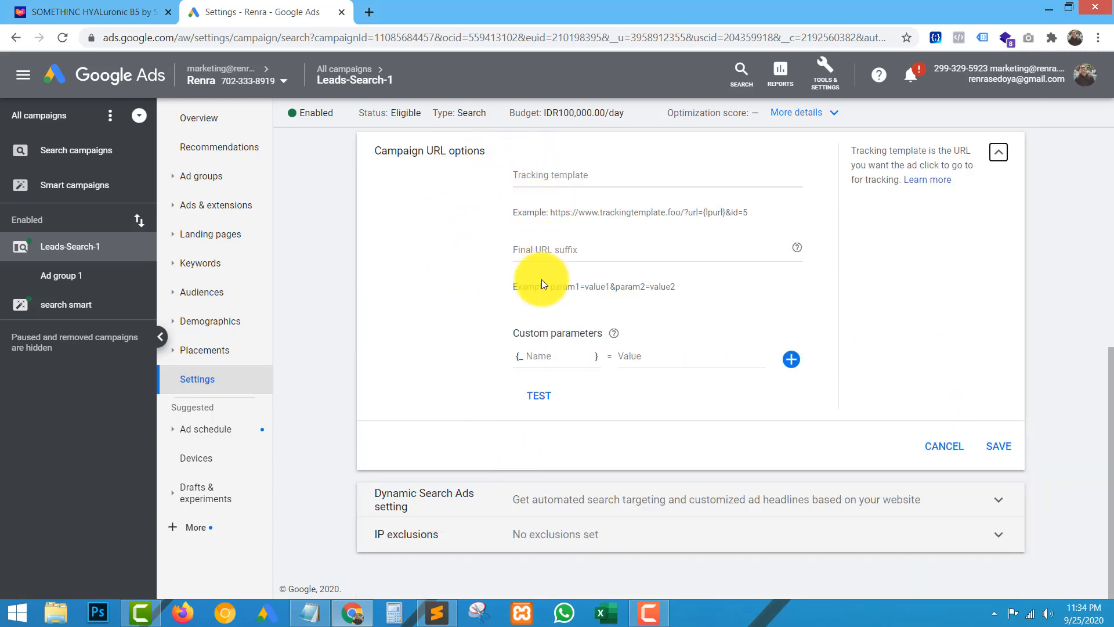
Switch to Notepad and copy the tracking value that follows "exlaz=", and return to the campaign settings.
left_click(552, 356)
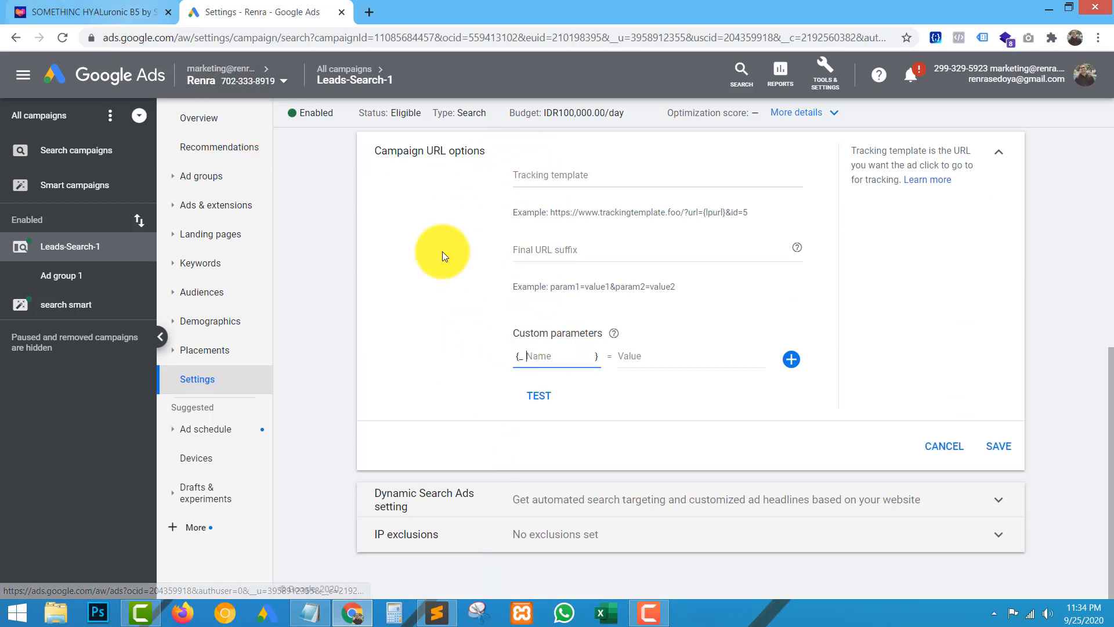
left_click(309, 617)
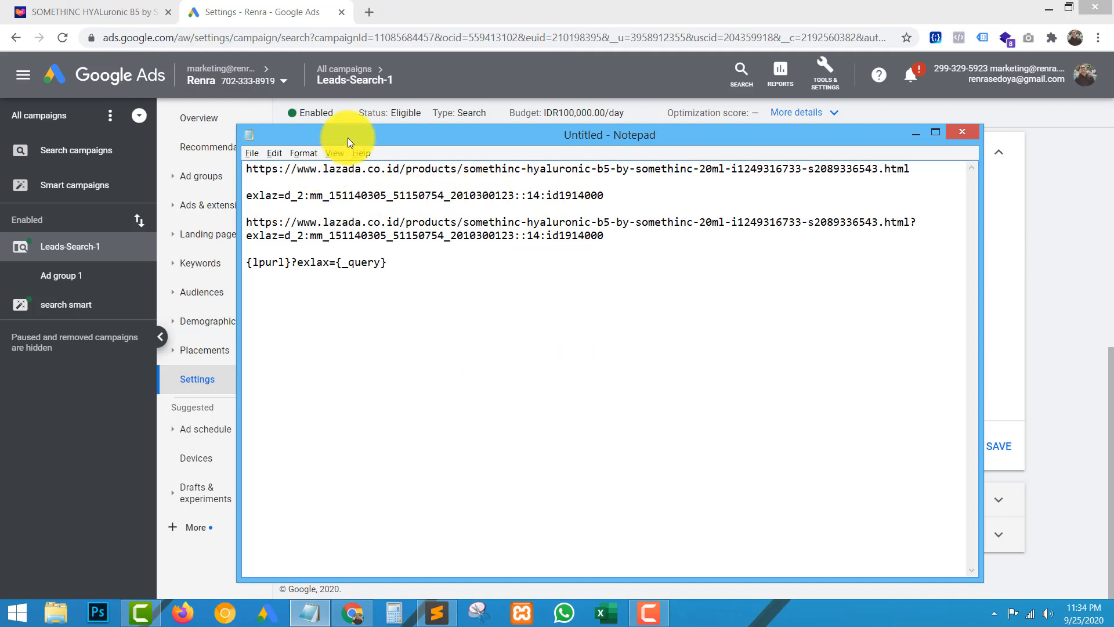
left_click_drag(347, 137, 347, 190)
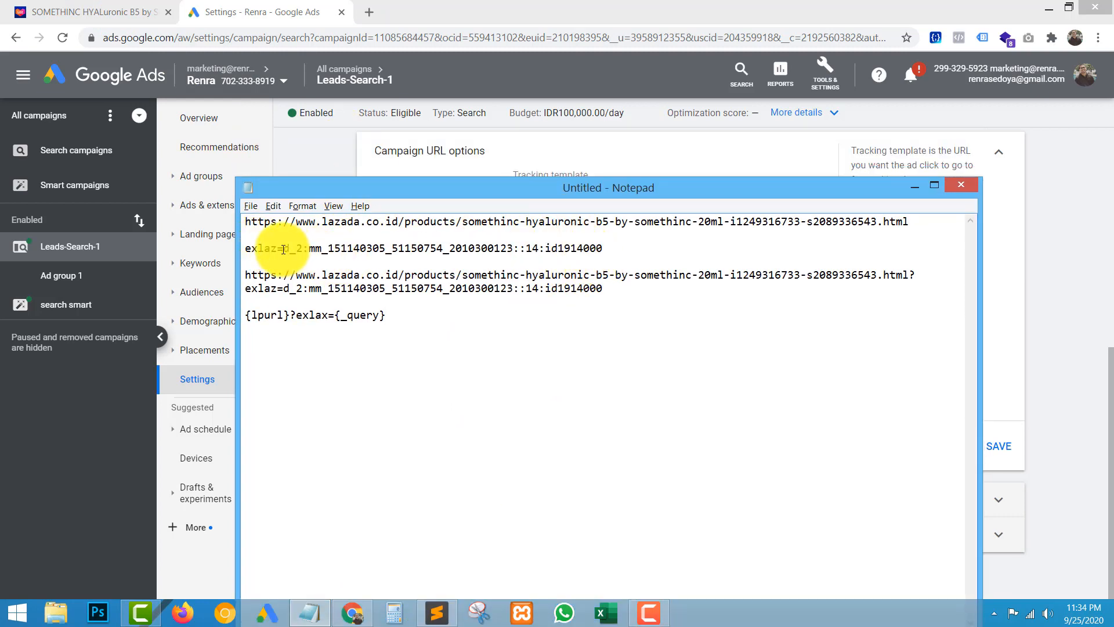
left_click_drag(284, 248, 601, 247)
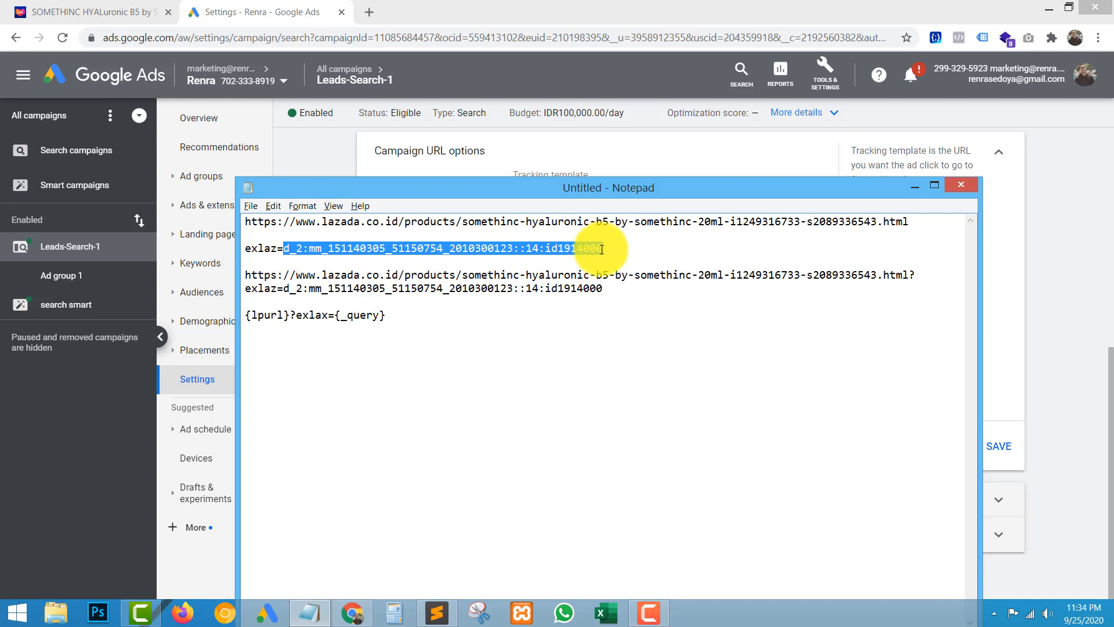
left_click(117, 392)
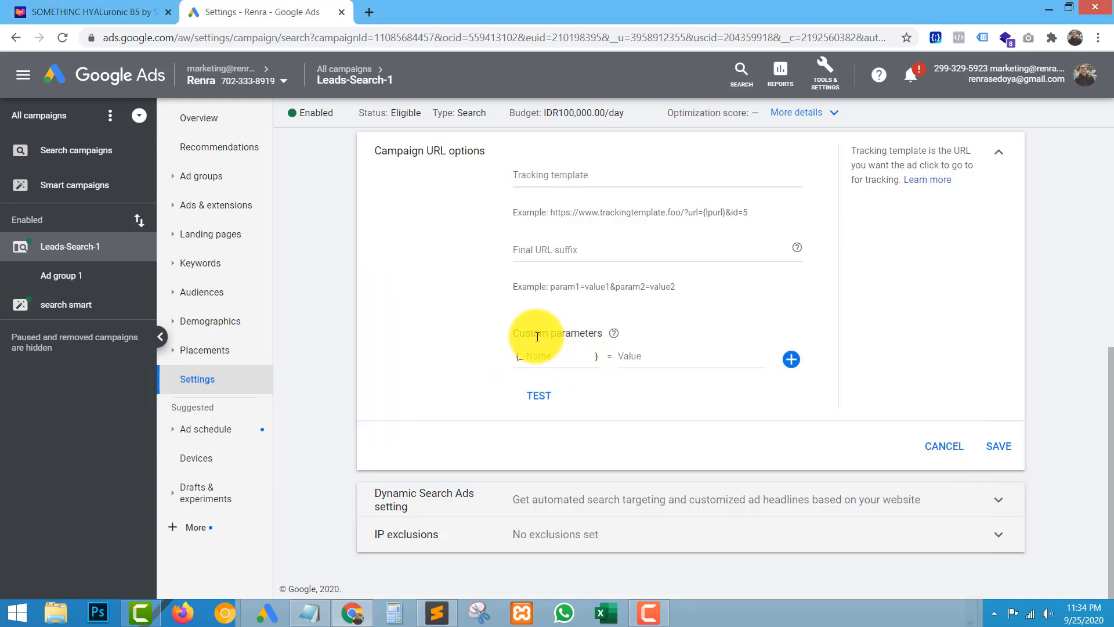
Define a custom parameter named query with the copied exlaz tracking value as its value.
left_click(561, 355)
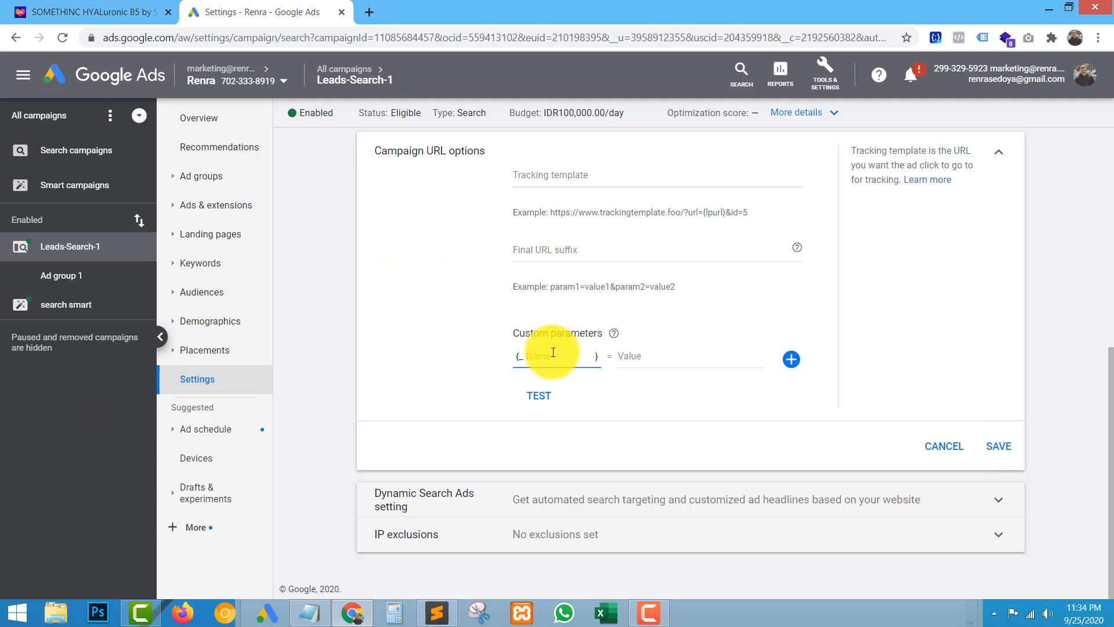
type("query")
left_click(669, 360)
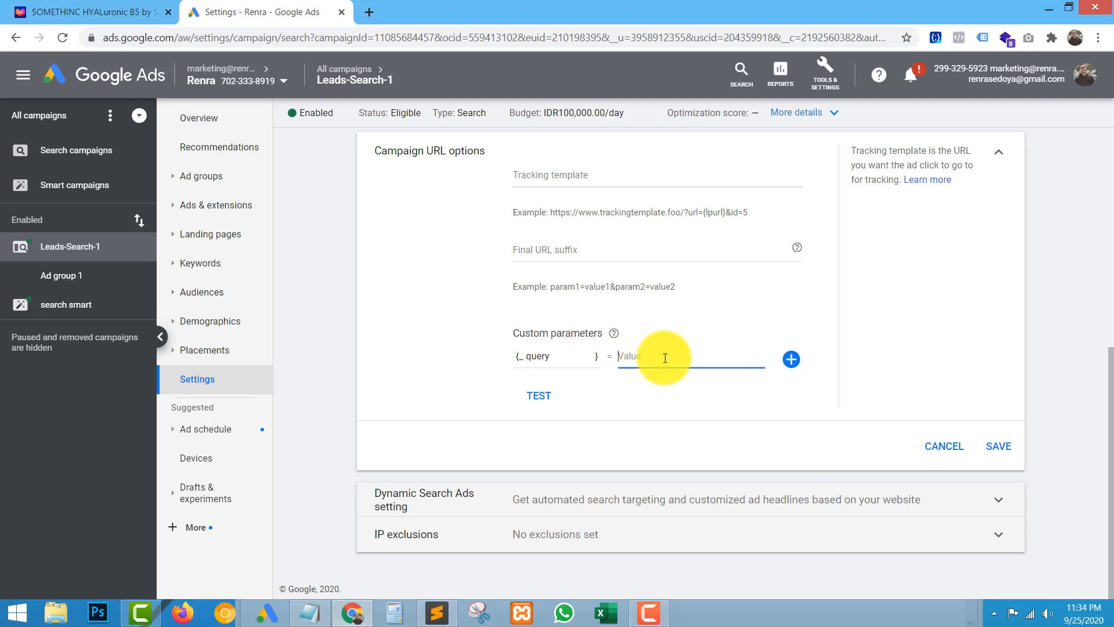
key("ctrl+v")
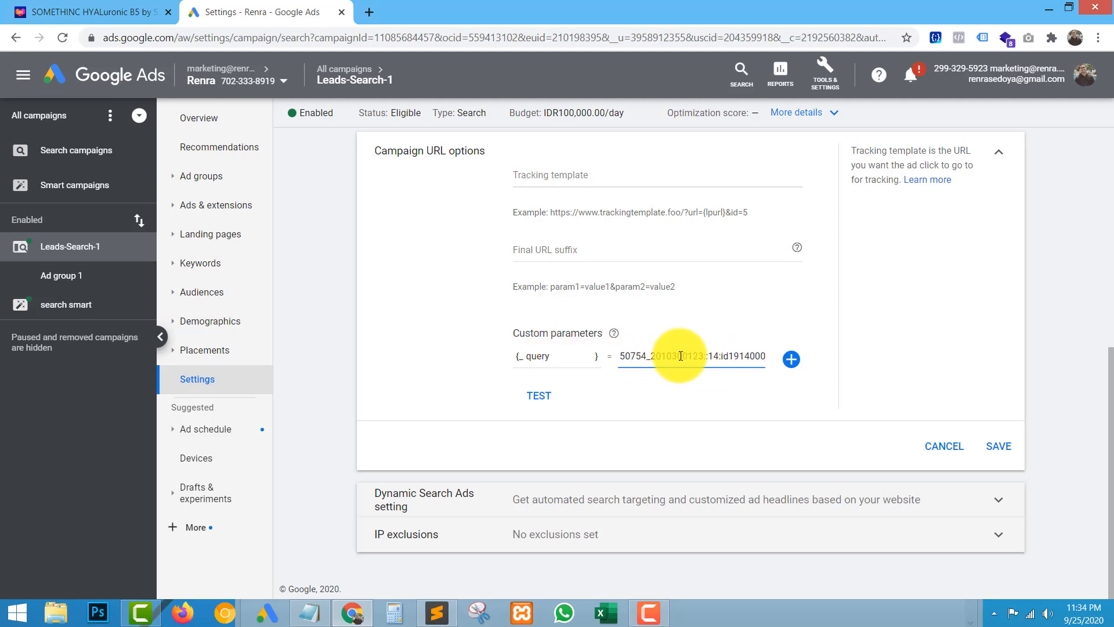
Begin the tracking template with {lpurl}?, copying the {lpurl} tag from the example below it.
left_click(535, 184)
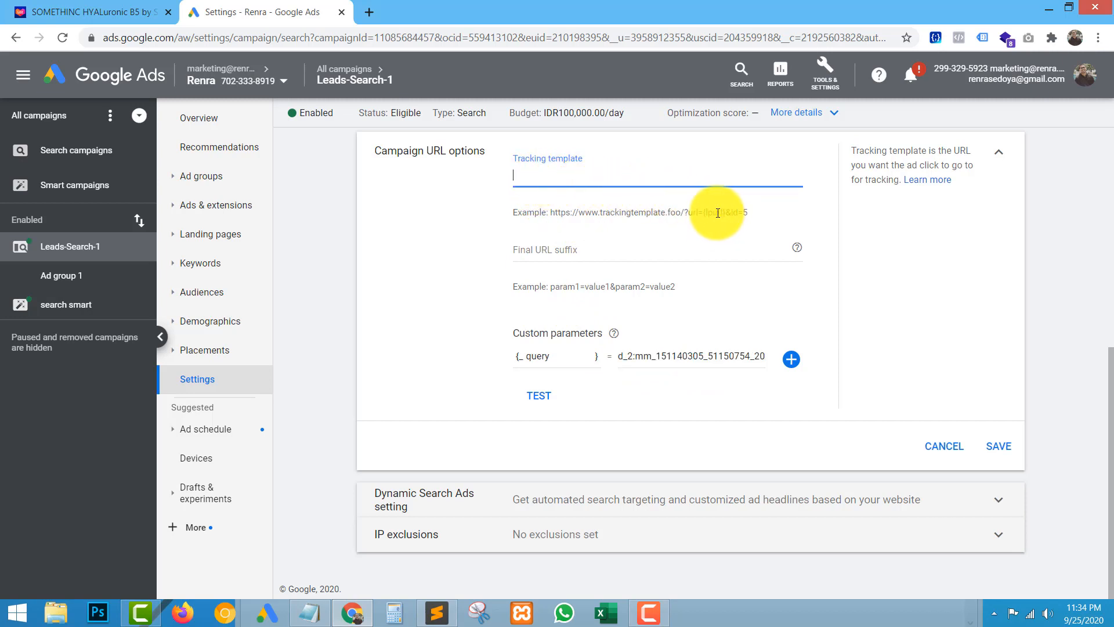
left_click_drag(704, 213, 727, 213)
key("ctrl+c")
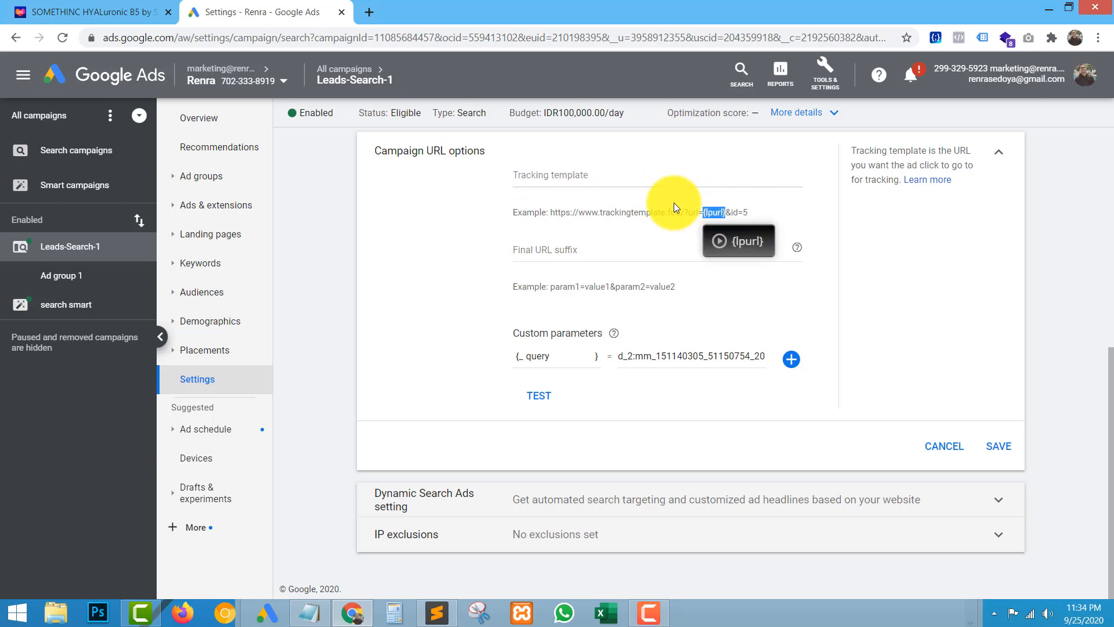
left_click(517, 175)
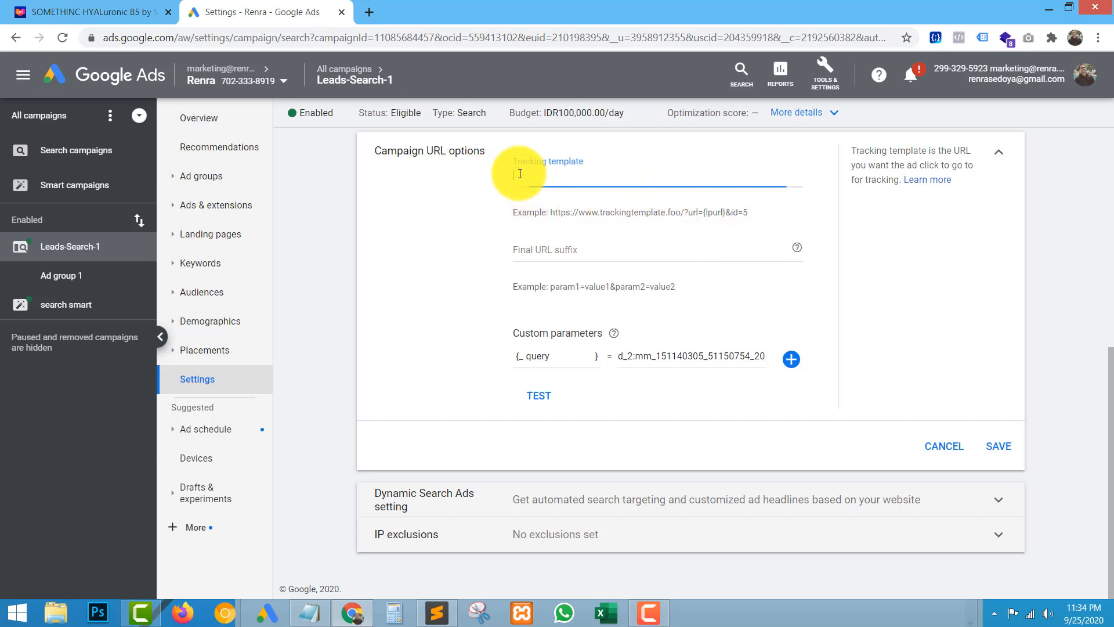
key("ctrl+v")
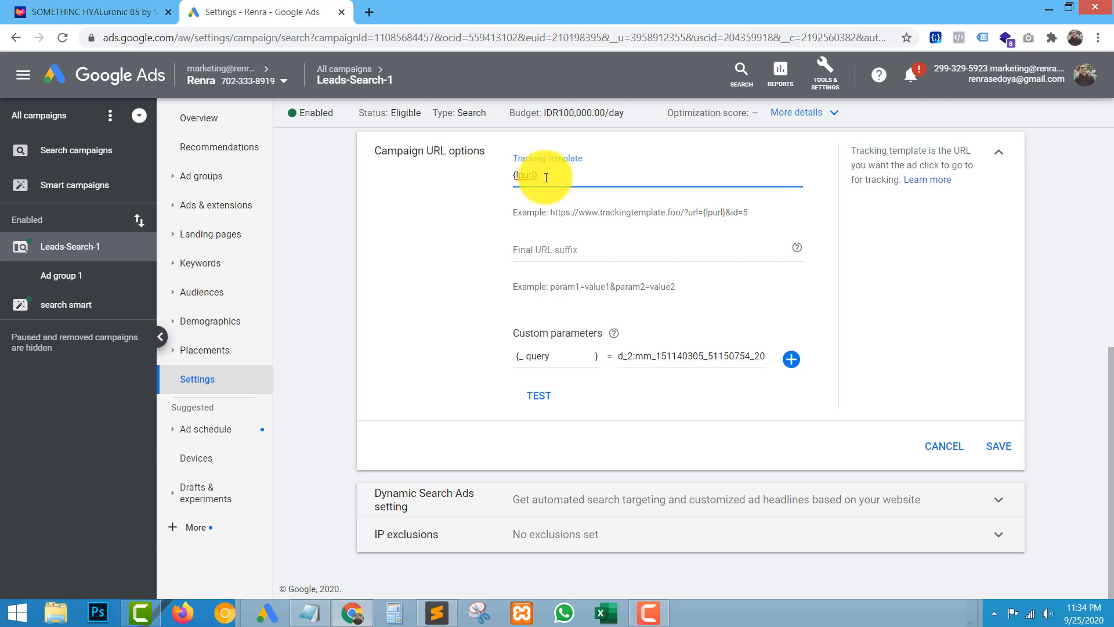
type("??")
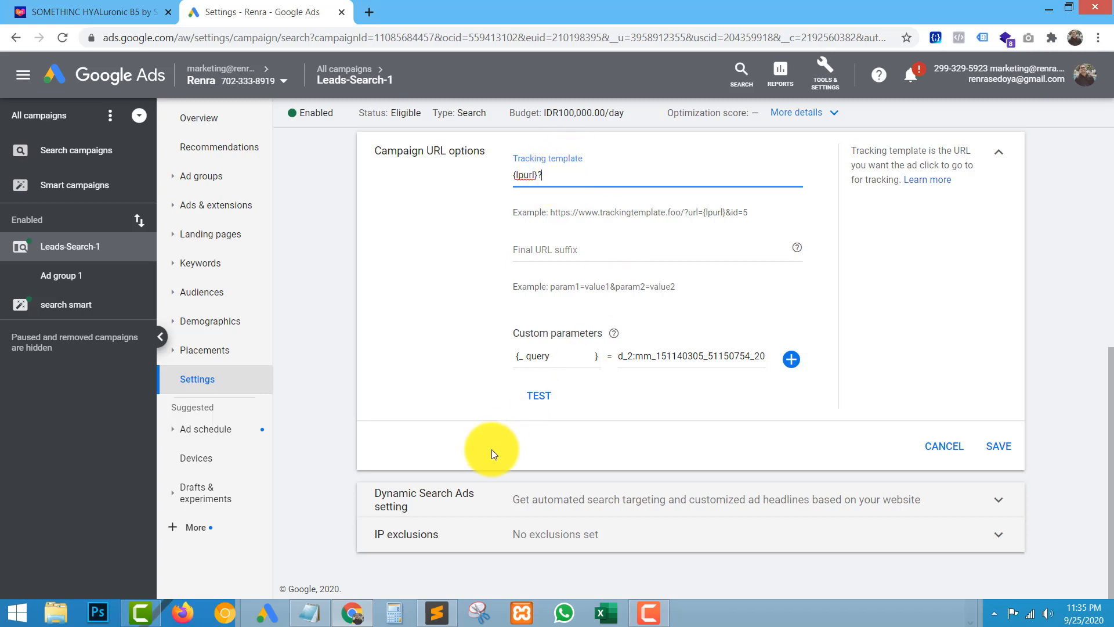
Complete the tracking template as {lpurl}?exlaz={_query}, copying "exlaz=" from the Notepad notes.
left_click(309, 613)
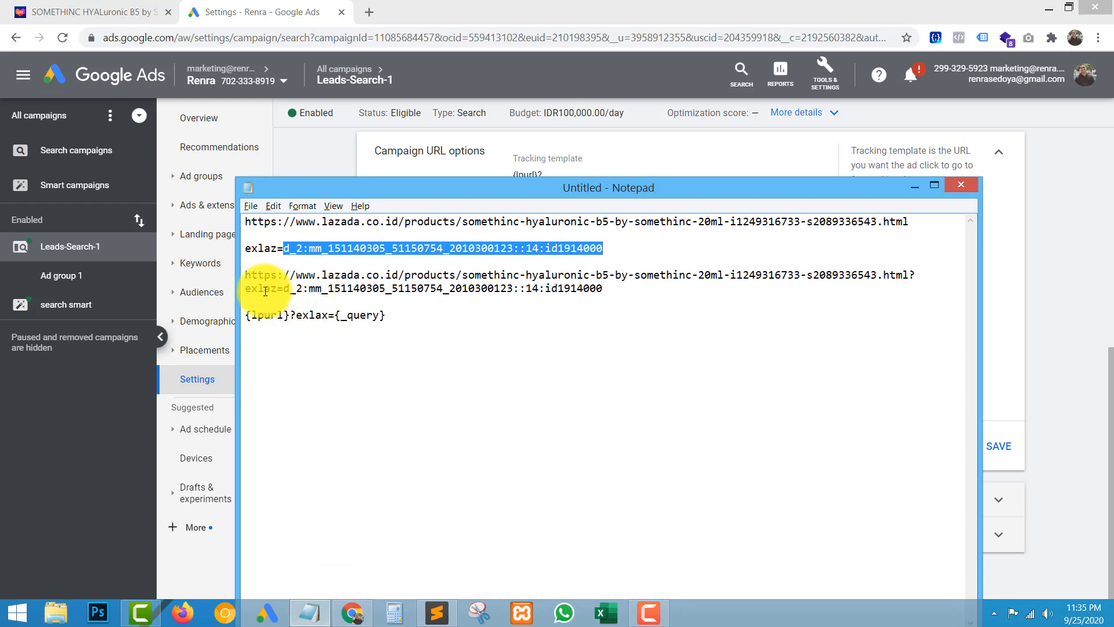
left_click_drag(243, 289, 284, 288)
key("ctrl+c")
left_click(456, 164)
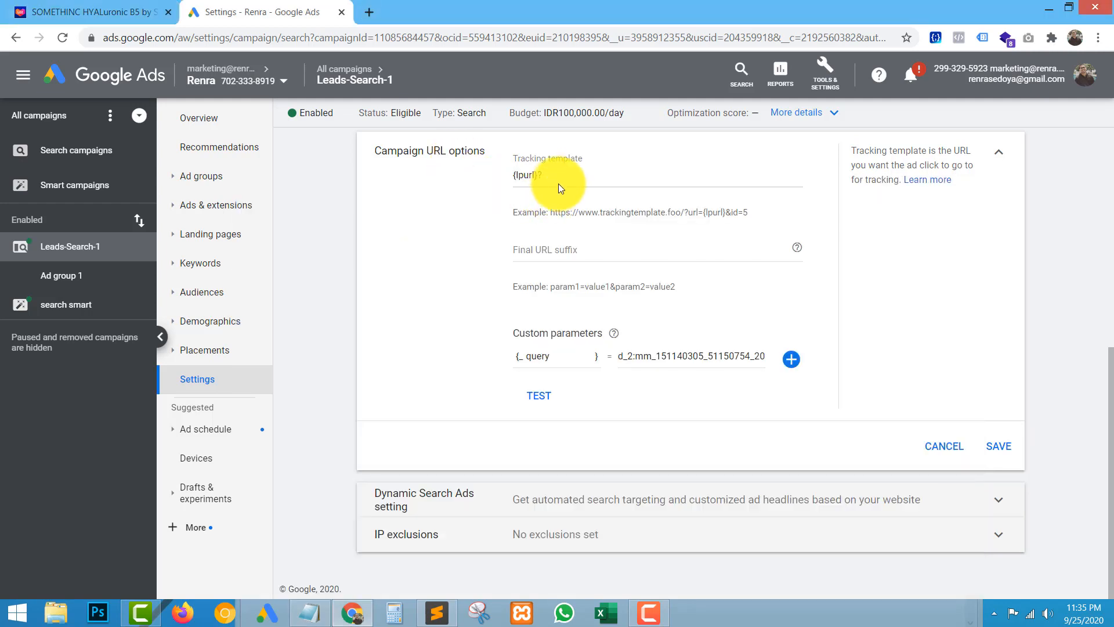
left_click(581, 179)
key("ctrl+v")
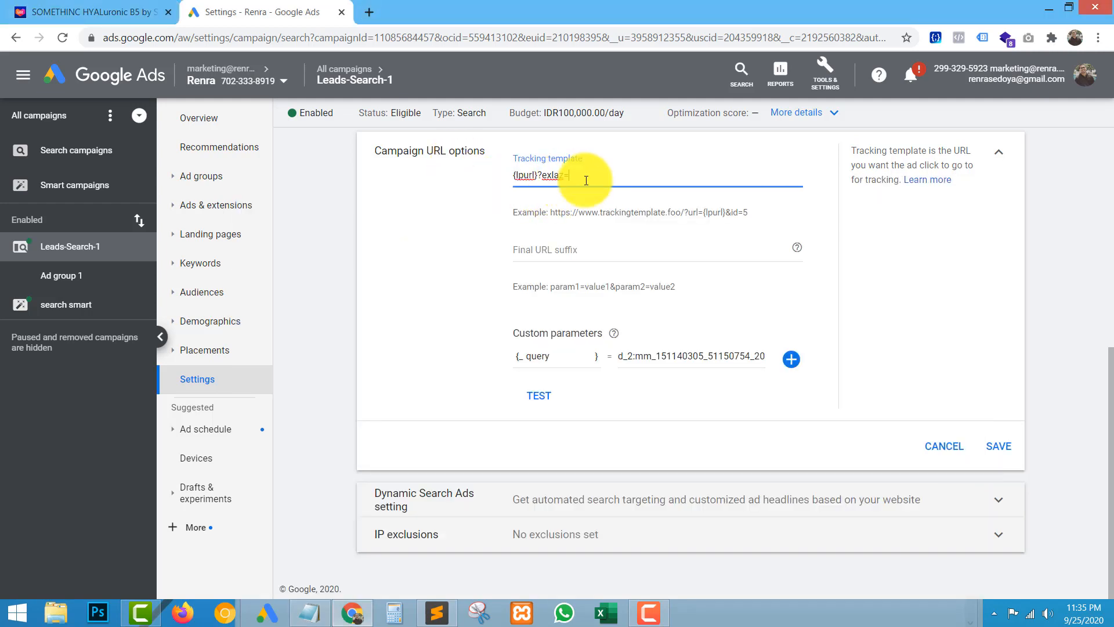
type("{}_query")
left_click(437, 291)
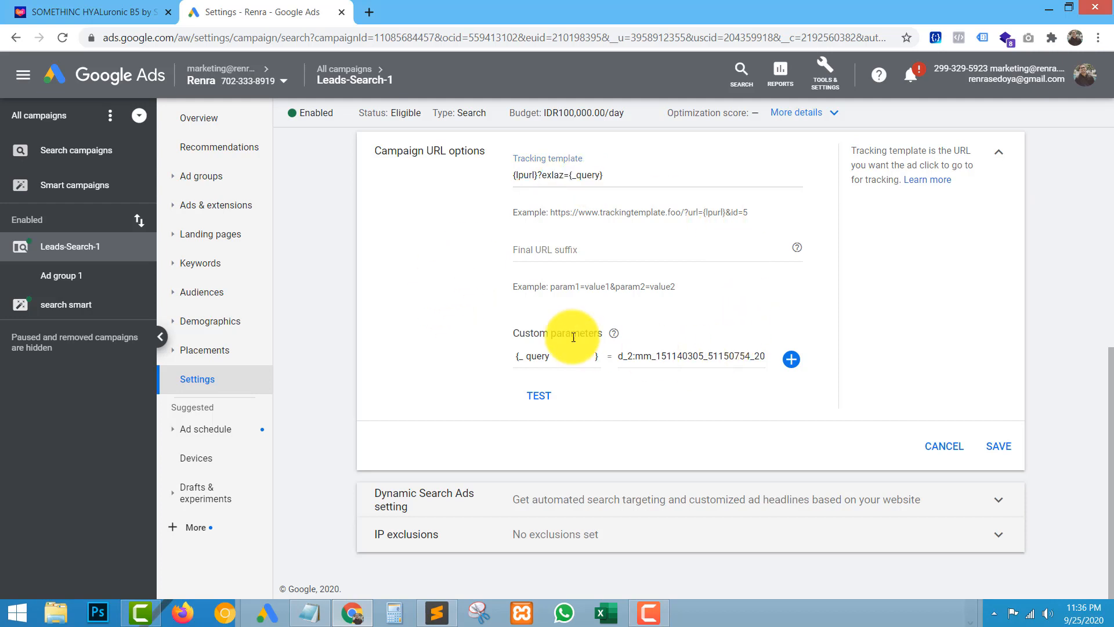
Test the tracking setup and open the resulting click URL in a new browser tab to check the landing page.
left_click(532, 400)
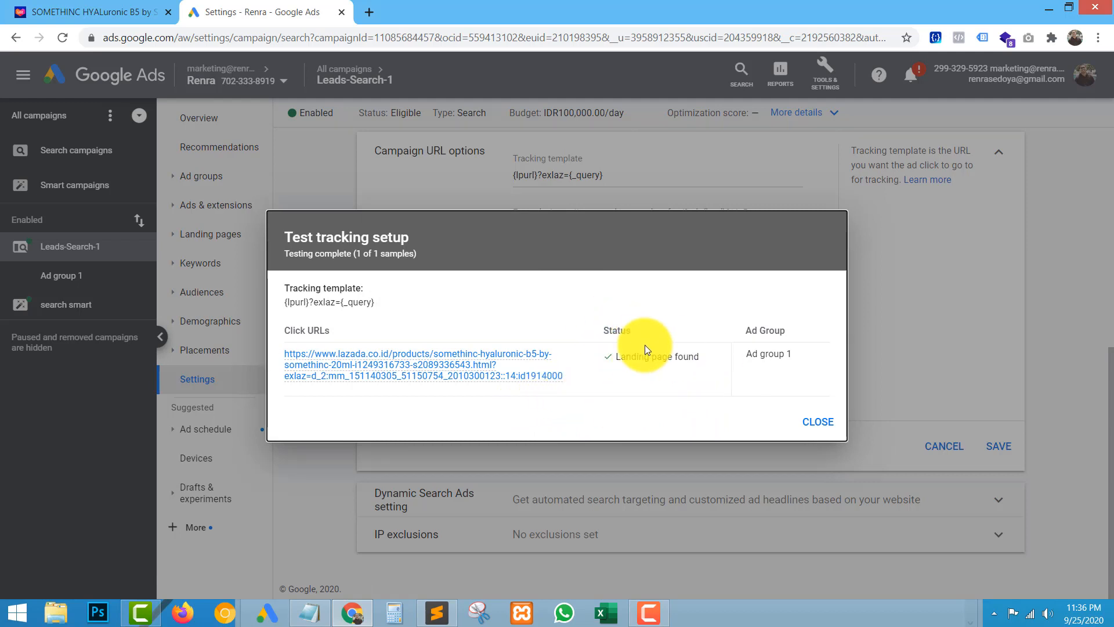
mouse_move(460, 367)
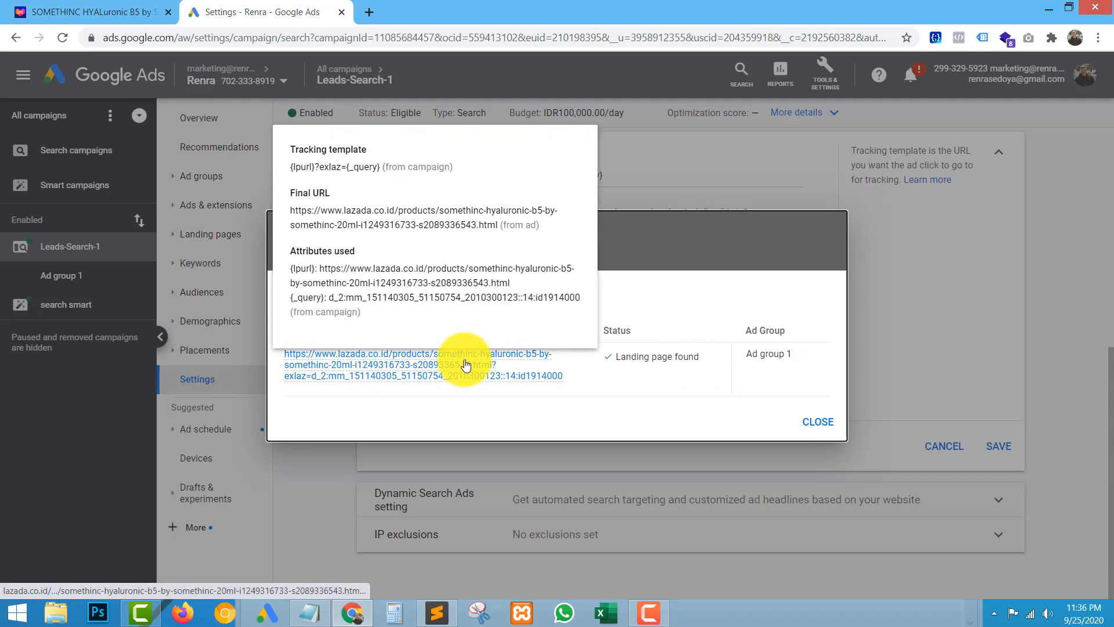
right_click(393, 371)
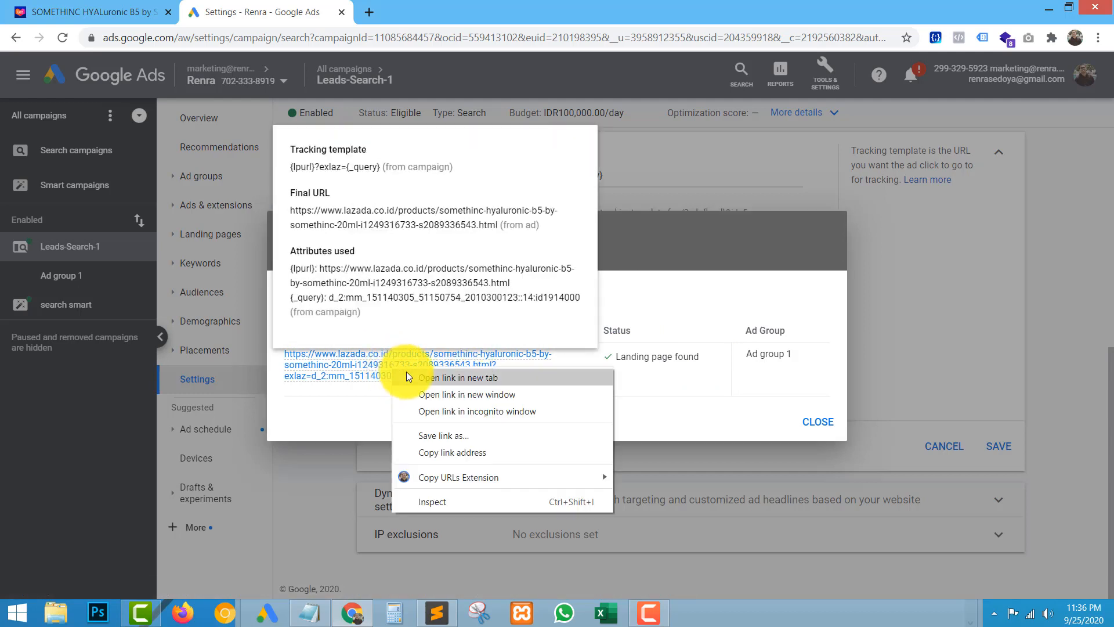
left_click(424, 378)
left_click(426, 7)
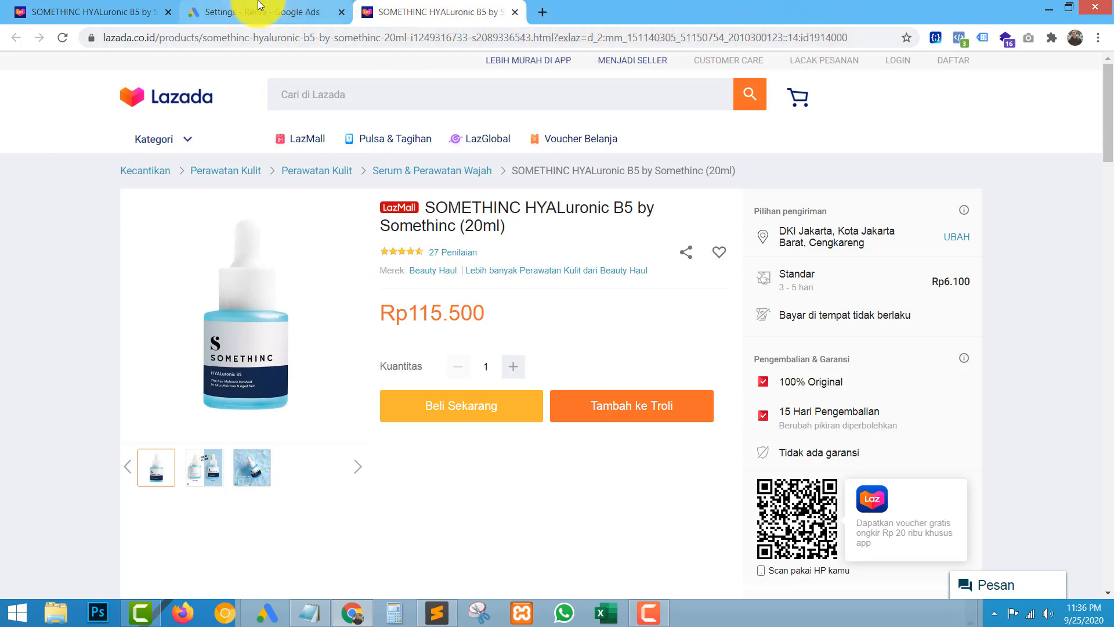
Return to the campaign settings, close the tracking test results, and save the Campaign URL options.
left_click(227, 12)
left_click(822, 423)
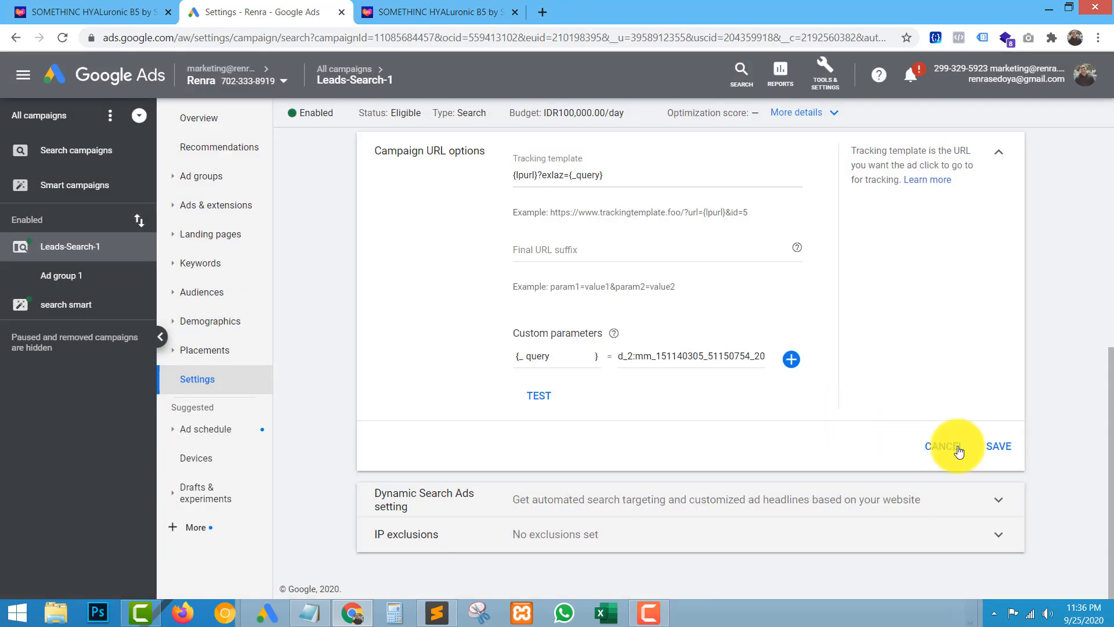
left_click(999, 445)
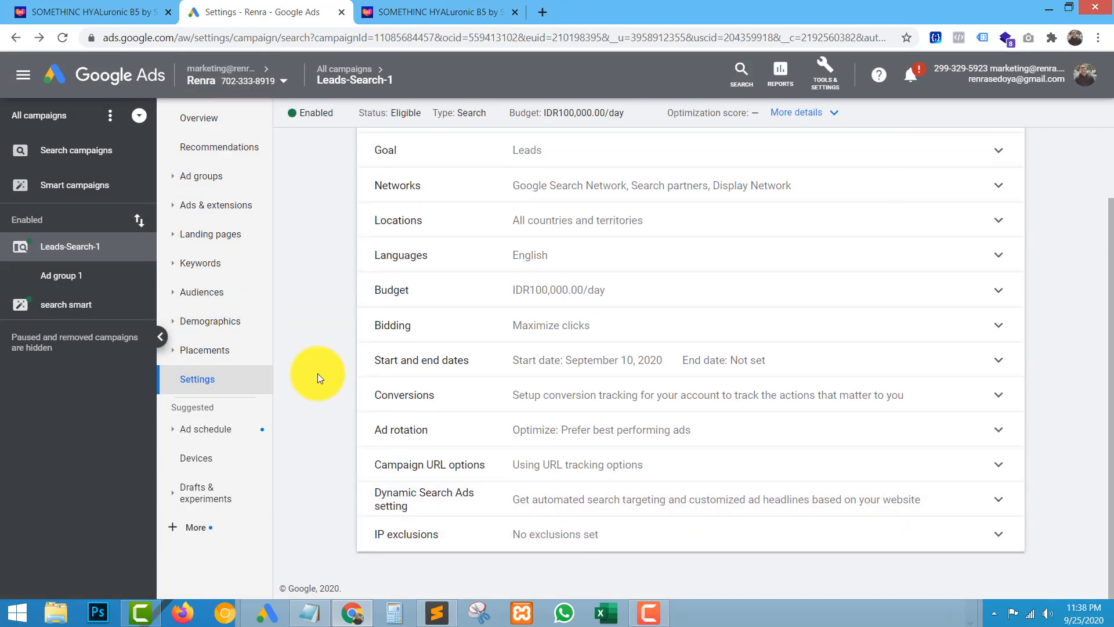